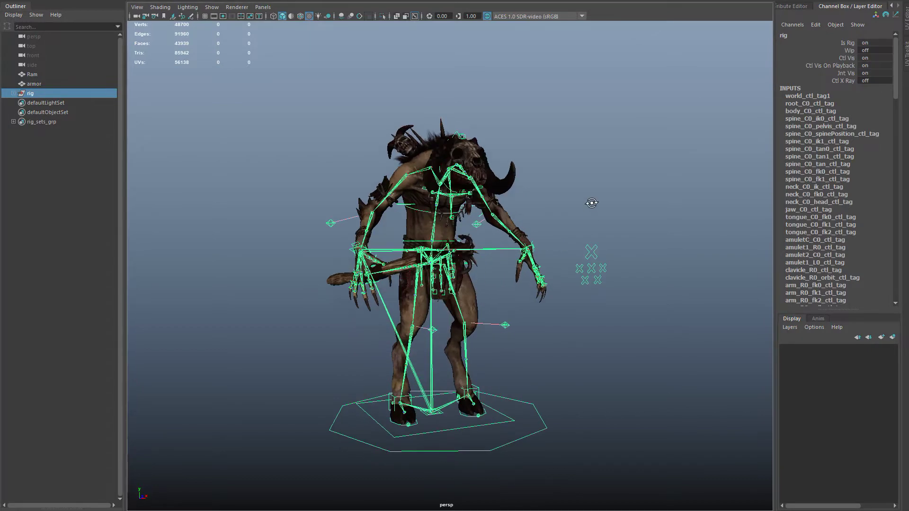
Examine the Body, Accessories and Fur material node networks in Hypershade, and close the window.
left_click_drag(448, 359, 908, 303, "alt")
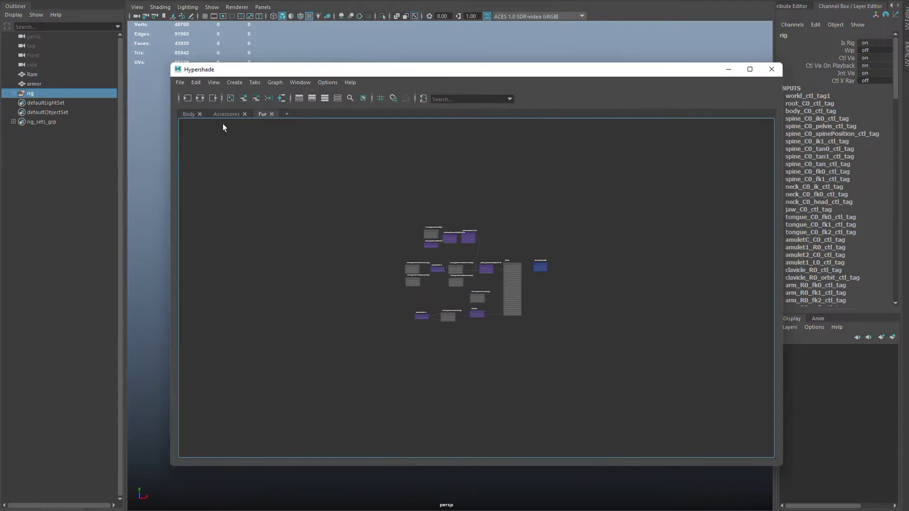
left_click(189, 113)
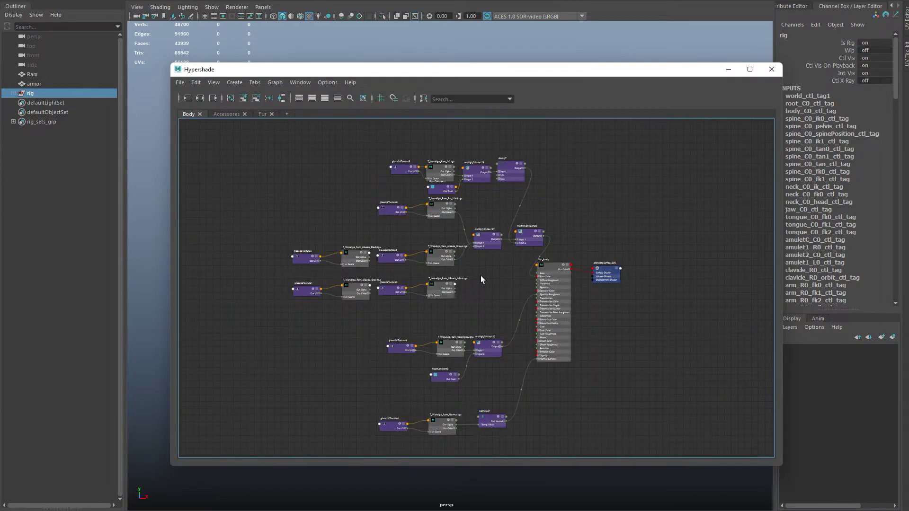
left_click(228, 113)
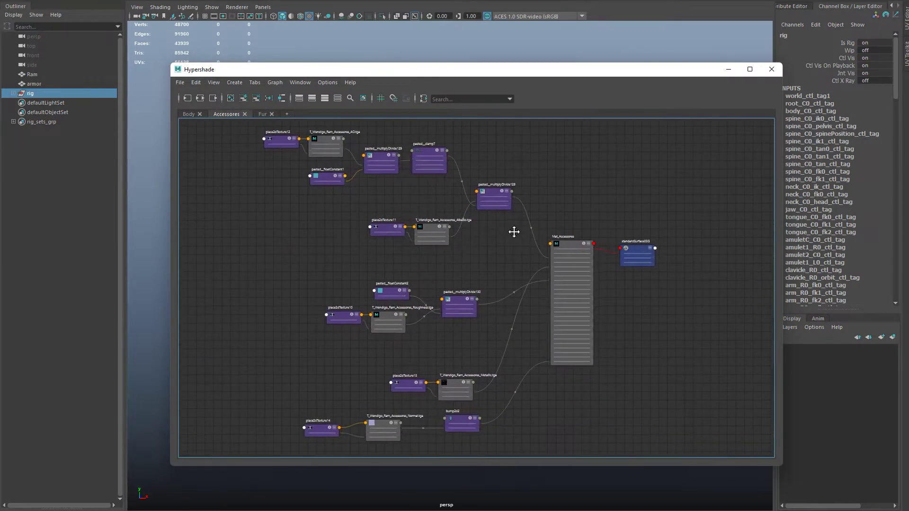
left_click(265, 114)
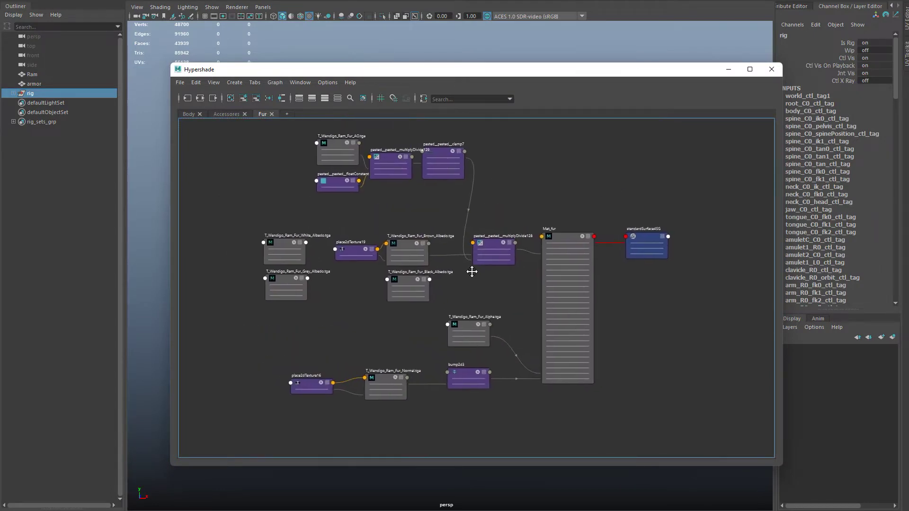
left_click(556, 278)
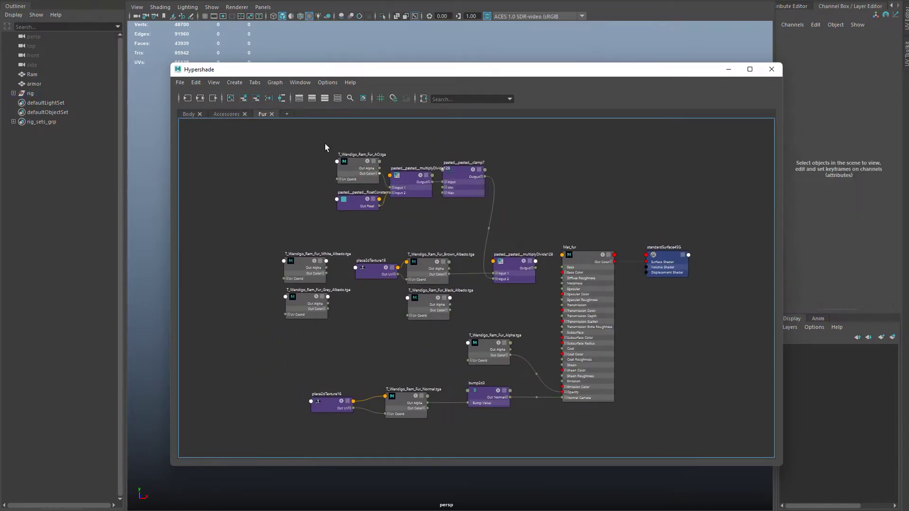
left_click(232, 112)
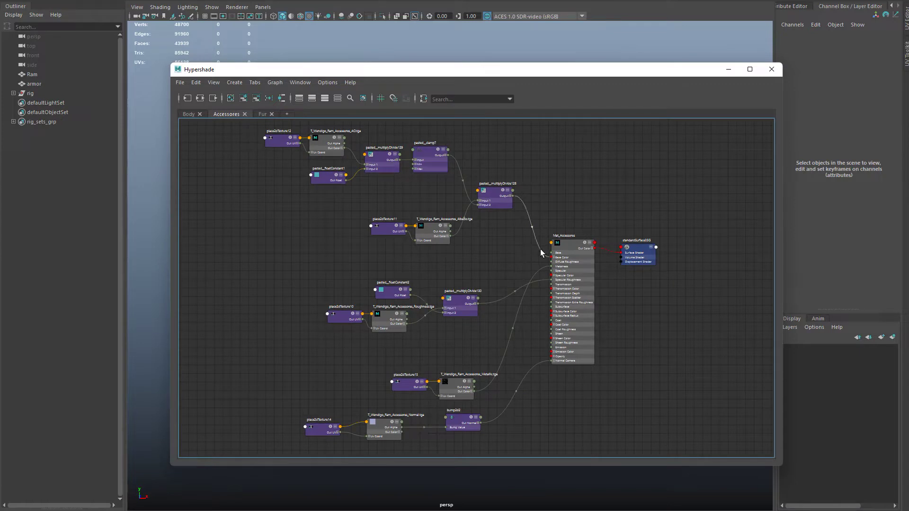
left_click(190, 116)
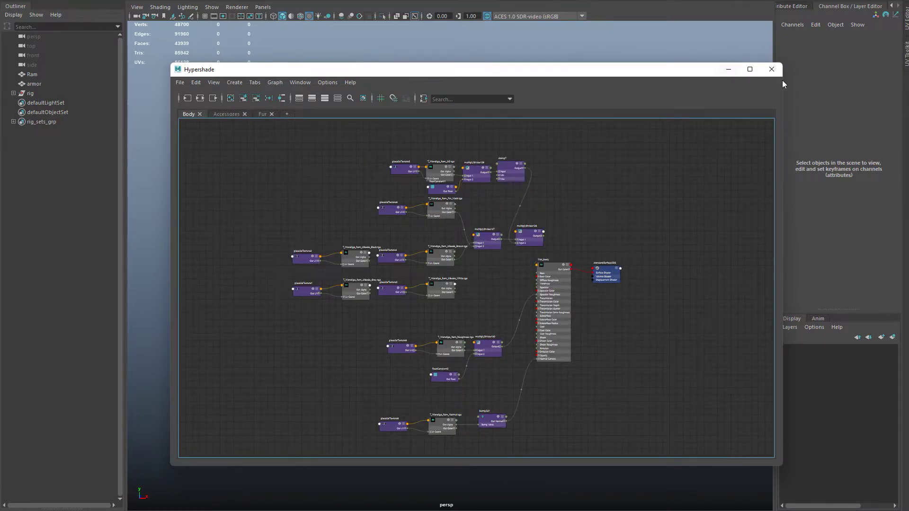
left_click(772, 70)
Turn on X-ray shading in the viewport so the rig shows through the creature mesh.
left_click_drag(551, 283, 584, 296, "alt")
left_click(396, 16)
left_click_drag(586, 162, 508, 162, "alt")
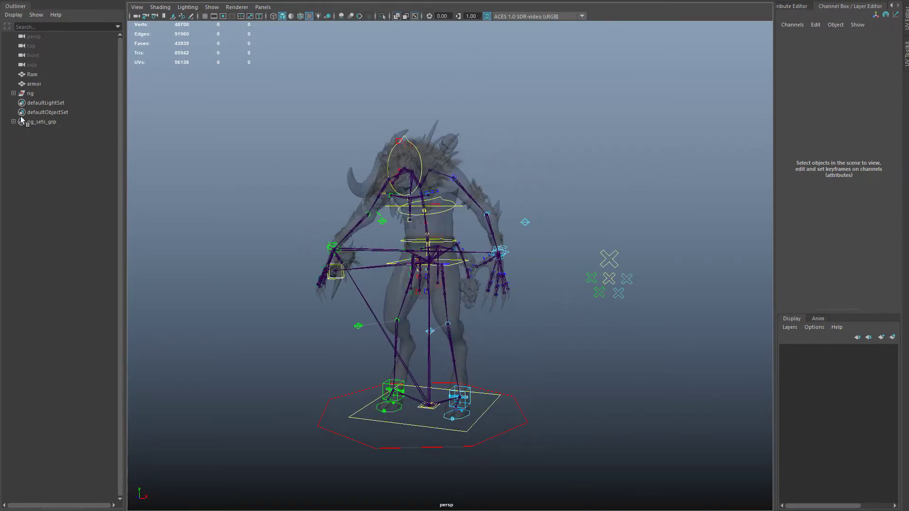
Hide all members of the rig_deformers_grp set and turn on viewport anti-aliasing.
left_click(14, 121)
left_click(56, 151)
right_click(64, 150)
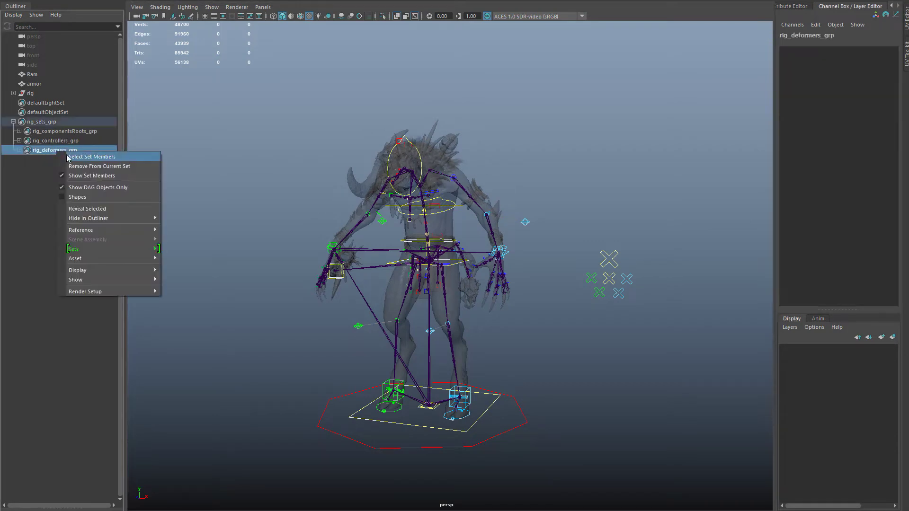
left_click(85, 155)
key("ctrl+h")
right_click_drag(397, 156, 522, 249, "alt")
left_click_drag(477, 239, 506, 240, "alt")
left_click(359, 16)
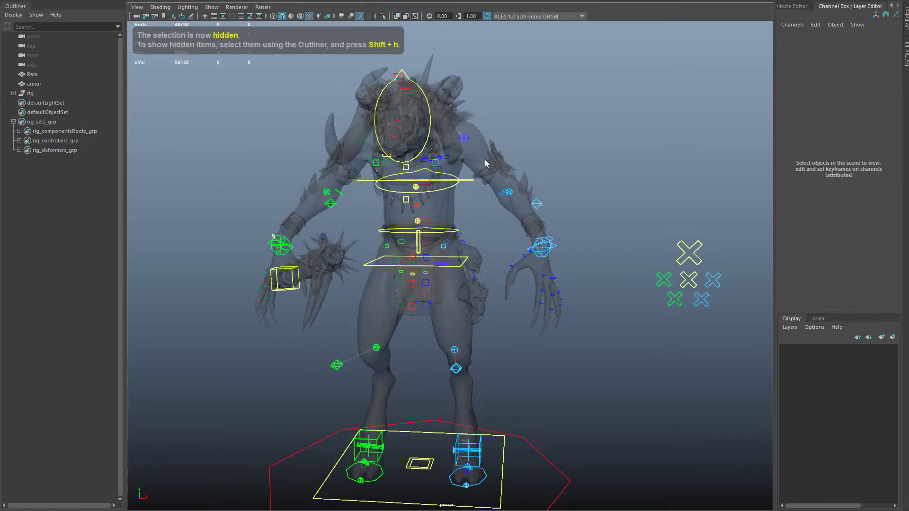
Try lowering the body control by about 44 units in Y, undo the move, and turn off X-ray shading.
left_click_drag(573, 207, 553, 207, "alt")
left_click(466, 264)
key("w")
left_click_drag(421, 176, 423, 256)
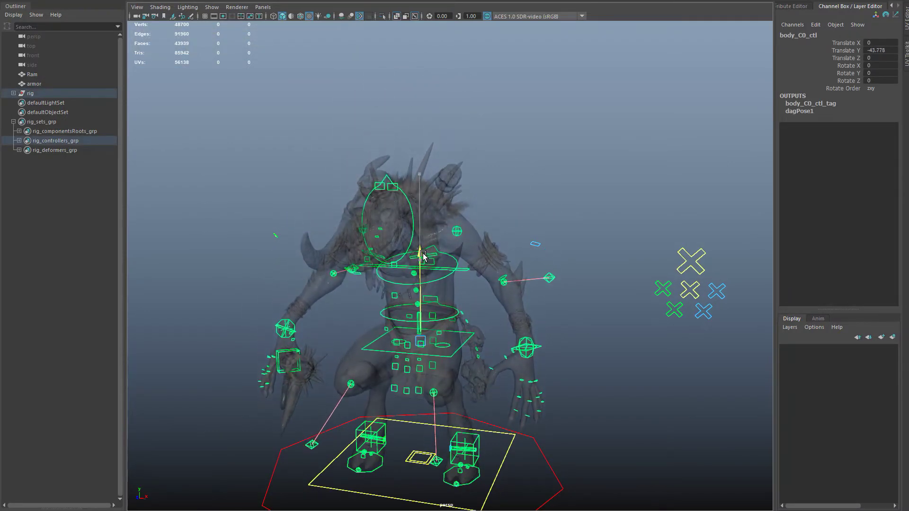
key("ctrl+z")
left_click(397, 16)
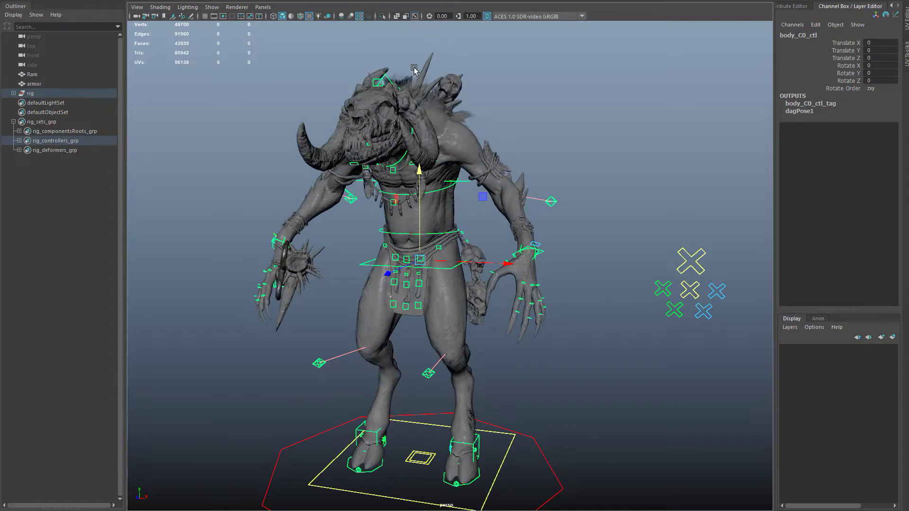
Try moving the left leg IK control and undo the move.
left_click_drag(506, 363, 473, 373, "alt")
left_click(472, 443)
left_click_drag(493, 461, 402, 438, "alt")
left_click_drag(371, 394, 249, 352)
key("ctrl+z")
Try rotating a control on the left foot and undo the rotation.
left_click_drag(482, 405, 533, 413, "alt")
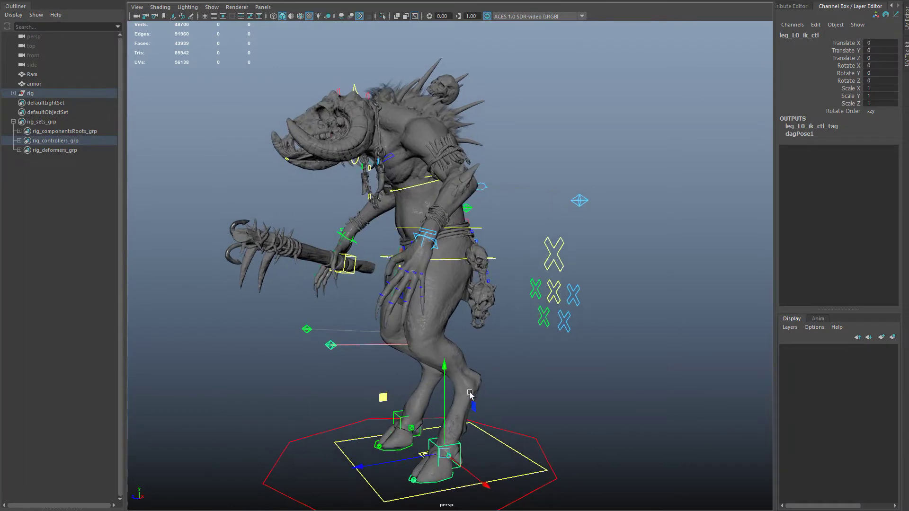
middle_click_drag(370, 473, 367, 341, "alt")
right_click_drag(367, 341, 398, 371, "alt")
left_click(372, 428)
key("e")
left_click_drag(331, 353, 283, 379)
key("ctrl+z")
Try rotating the left foot's heel and roll controls, undoing the roll rotation.
left_click_drag(348, 420, 424, 413, "alt")
key("q")
key("e")
mouse_move(477, 379)
left_mouse_down()
mouse_move(476, 364)
mouse_move(479, 374)
left_mouse_up()
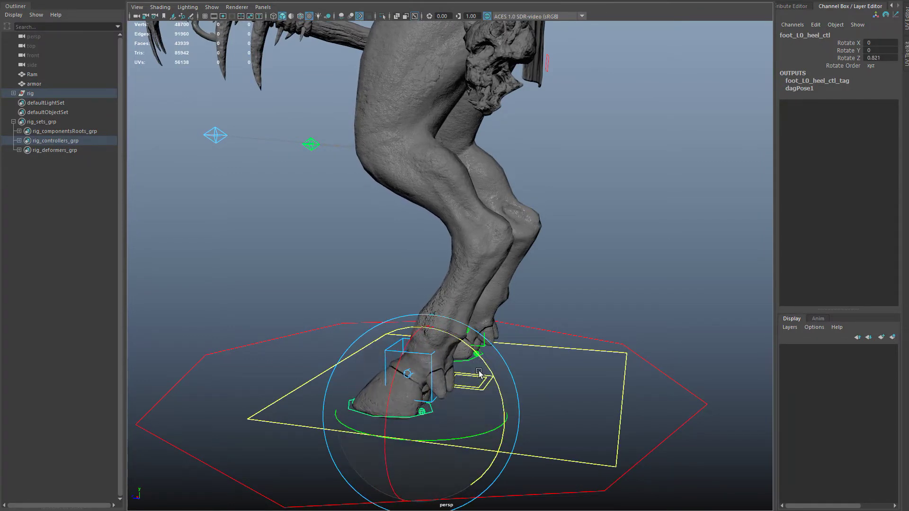
key("q")
left_click(408, 374)
key("e")
left_click_drag(454, 349, 437, 323)
key("ctrl+z")
Try rotating the left loincloth control and the left hanging-bone control, undoing each rotation.
right_click_drag(437, 322, 394, 265, "alt")
left_click_drag(395, 264, 528, 227, "alt")
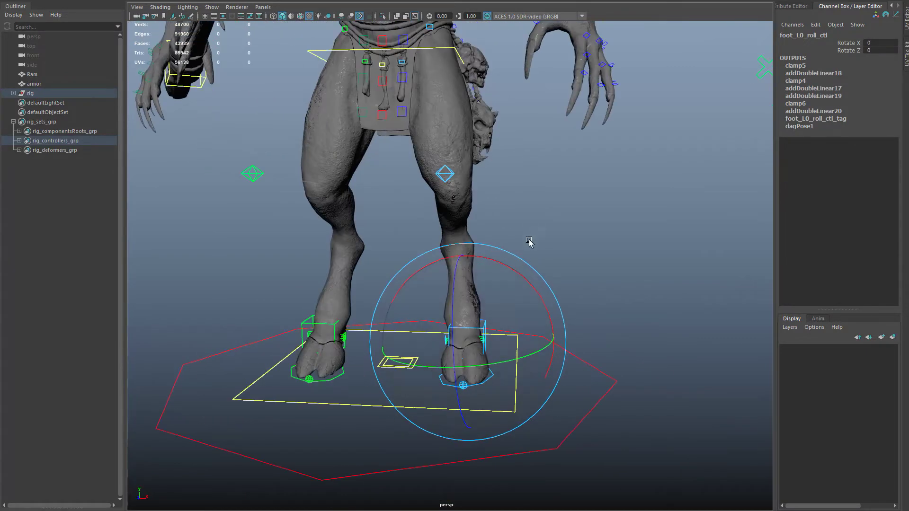
middle_click_drag(528, 240, 564, 389, "alt")
right_click_drag(564, 389, 611, 416, "alt")
left_click(496, 280)
left_click_drag(497, 282, 544, 208)
key("ctrl+z")
left_click(492, 330)
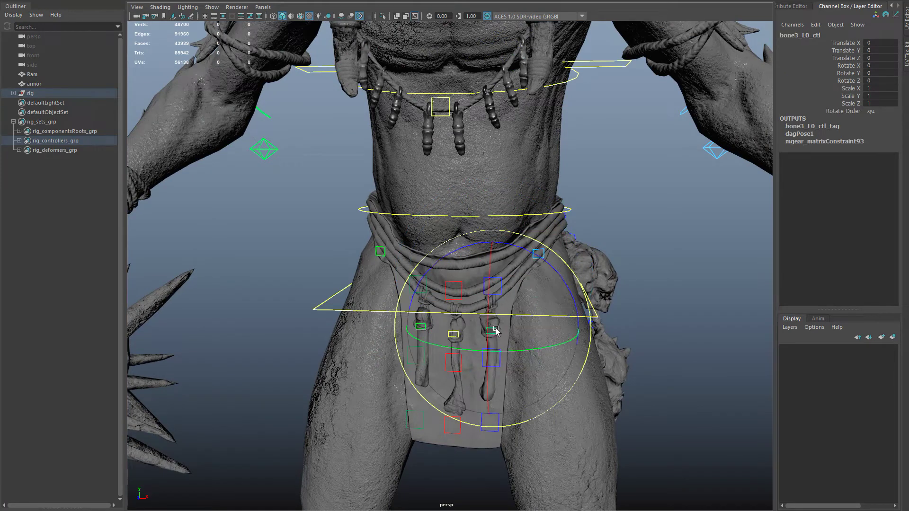
left_click_drag(490, 311, 481, 247)
key("ctrl+z")
Try rotating the waist and chest spine controls, undoing each rotation.
right_click_drag(482, 247, 462, 187, "alt")
left_click_drag(462, 187, 407, 190, "alt")
right_click_drag(407, 190, 488, 221, "alt")
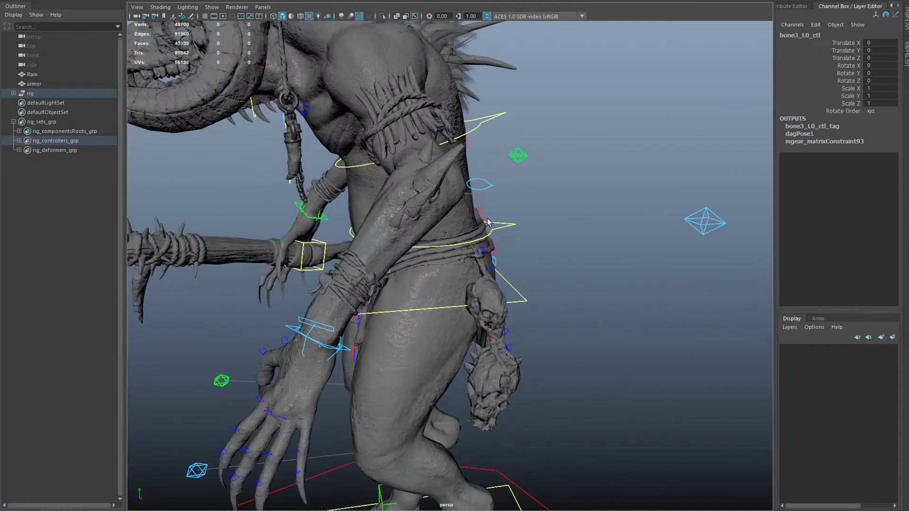
left_click(511, 228)
left_click_drag(511, 228, 473, 202)
key("ctrl+z")
left_click(496, 119)
left_click_drag(466, 137, 415, 131)
key("ctrl+z")
Try out the neck IK control and rotate it to about -32 degrees around X.
right_click_drag(414, 130, 362, 124, "alt")
left_click_drag(362, 124, 420, 142, "alt")
key("q")
right_click_drag(420, 142, 361, 81, "alt")
middle_click_drag(361, 81, 386, 162, "alt")
left_click(351, 70)
key("e")
left_click_drag(364, 114, 415, 150)
key("ctrl+z")
right_click_drag(414, 150, 390, 106, "alt")
left_click_drag(384, 192, 381, 154)
key("q")
key("[")
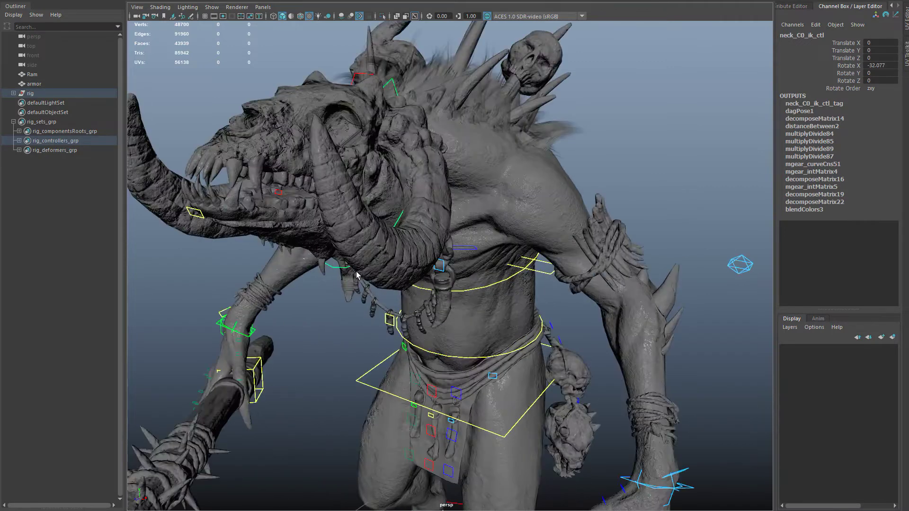
Open the jaw by rotating its control to about 29 degrees around X, and try bending the tongue controls, undoing the bend.
left_click(200, 214)
left_click_drag(284, 234, 424, 203)
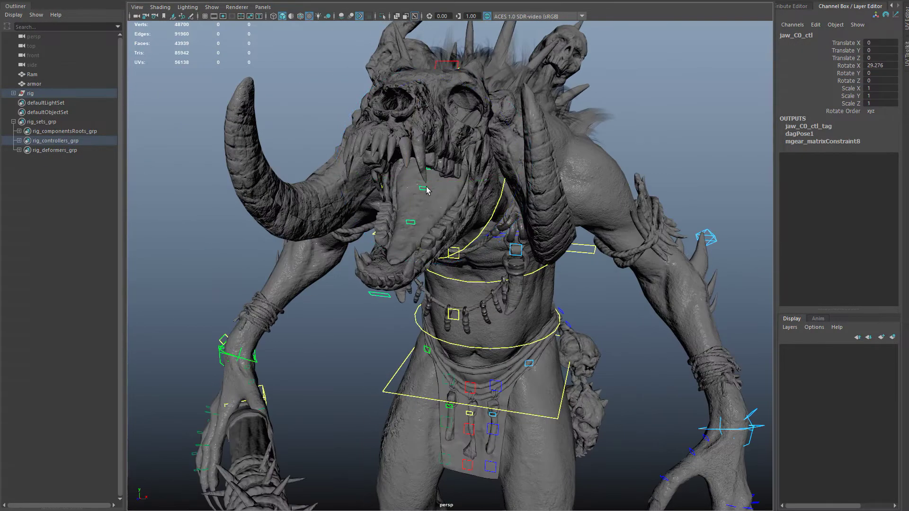
left_click(422, 224)
left_click(425, 188)
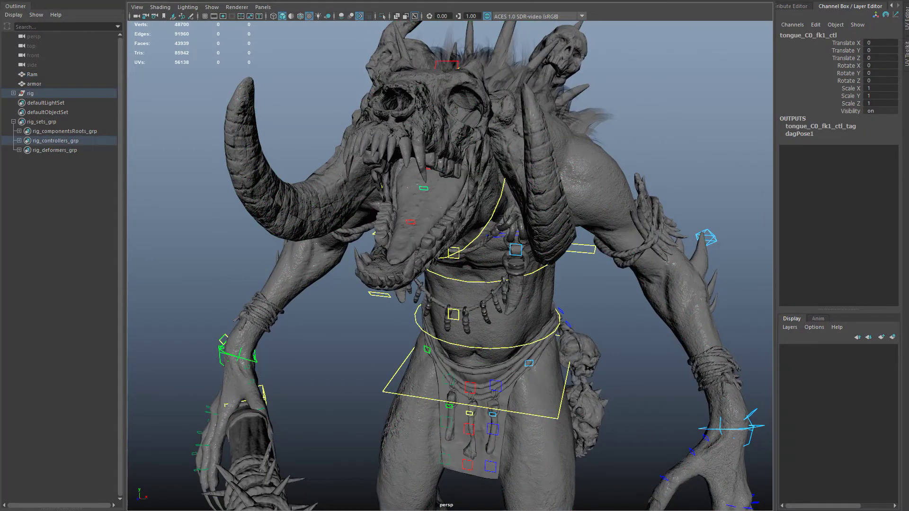
key("e")
left_click_drag(384, 230, 375, 188)
key("ctrl+z")
Lower the body control by about 36 units in Y to bring the creature into a crouch.
middle_click_drag(475, 294, 436, 180, "alt")
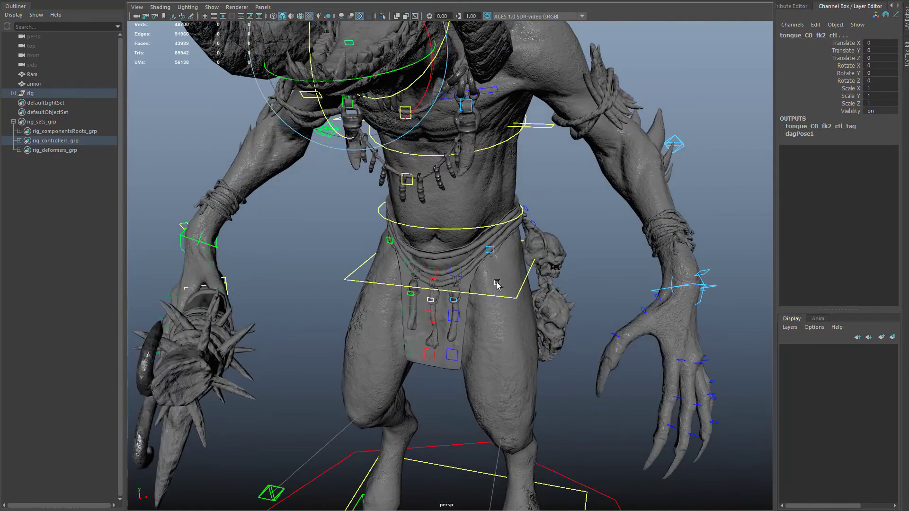
left_click(522, 286)
key("w")
left_click_drag(453, 203, 458, 315)
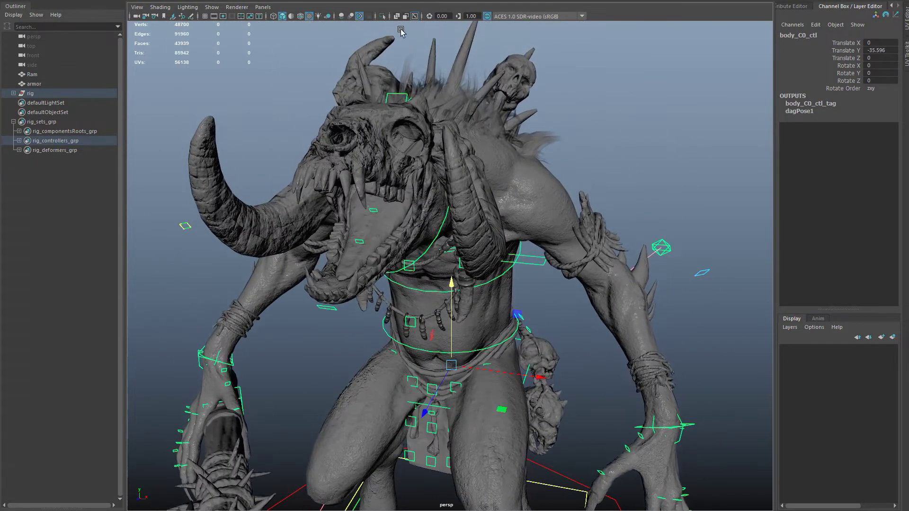
Rotate the arm controls to spread both arms outward, using X-ray shading temporarily to reach them.
left_click(397, 16)
left_click_drag(533, 192, 536, 194)
key("e")
left_click_drag(607, 157, 563, 82)
scroll(461, 307, "down", 4)
left_click_drag(461, 308, 291, 290, "alt")
left_click(291, 289)
left_click_drag(242, 254, 270, 170)
left_click(396, 18)
left_click(590, 326)
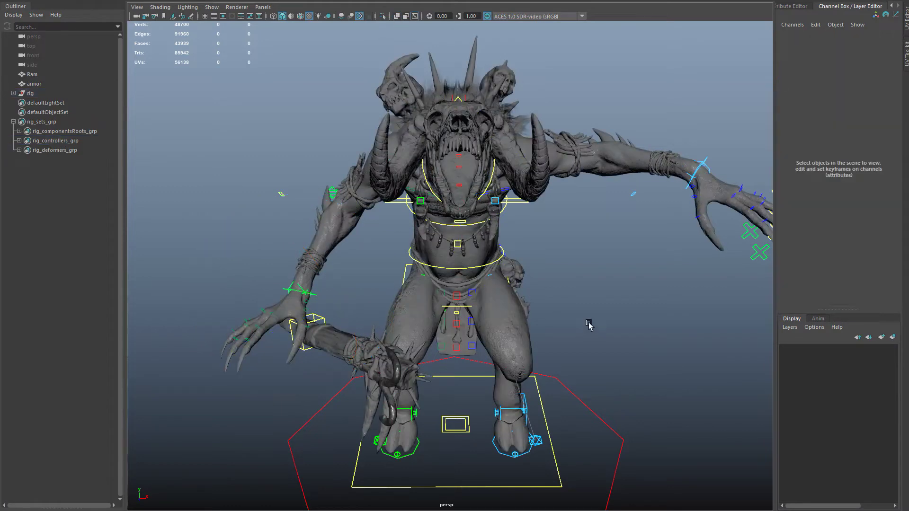
Reset the pose by selecting all members of rig_controllers_grp and setting their translate and rotate values to 0.
left_click_drag(758, 339, 703, 354, "alt")
left_click(49, 140)
right_click(51, 141)
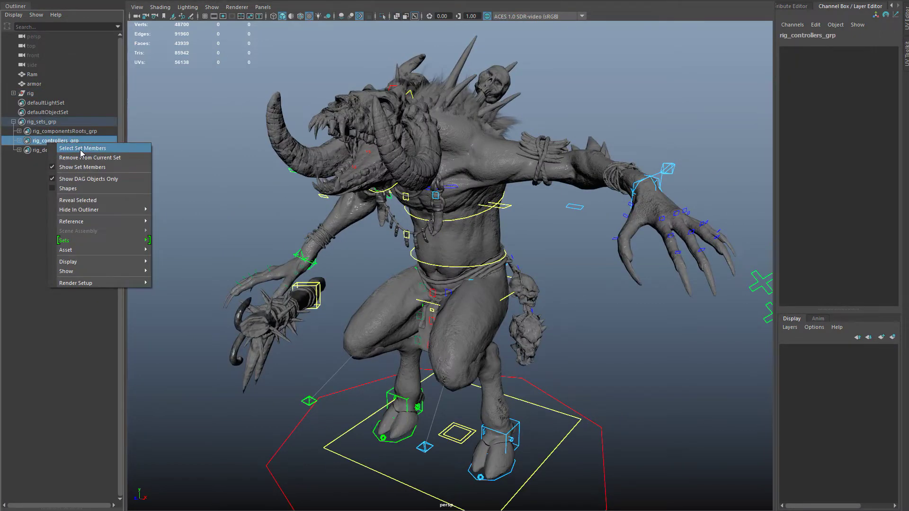
left_click(81, 148)
key("f")
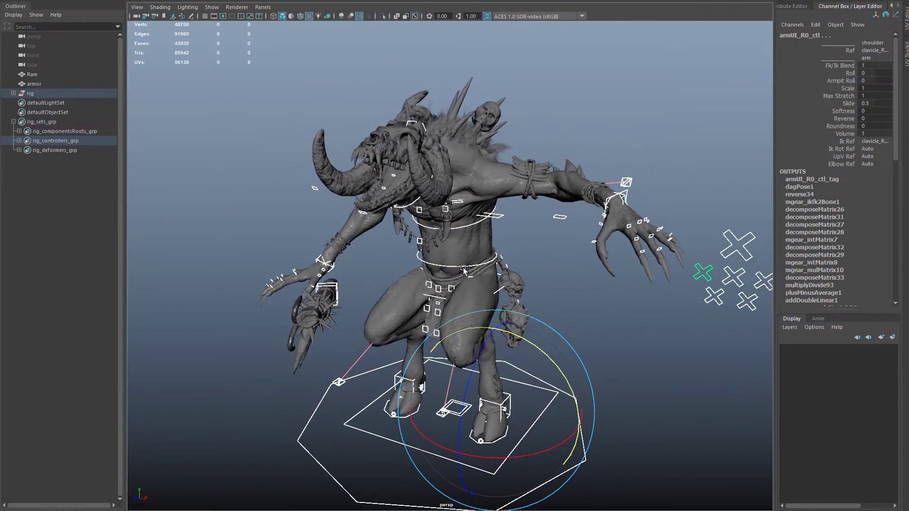
left_click(461, 266)
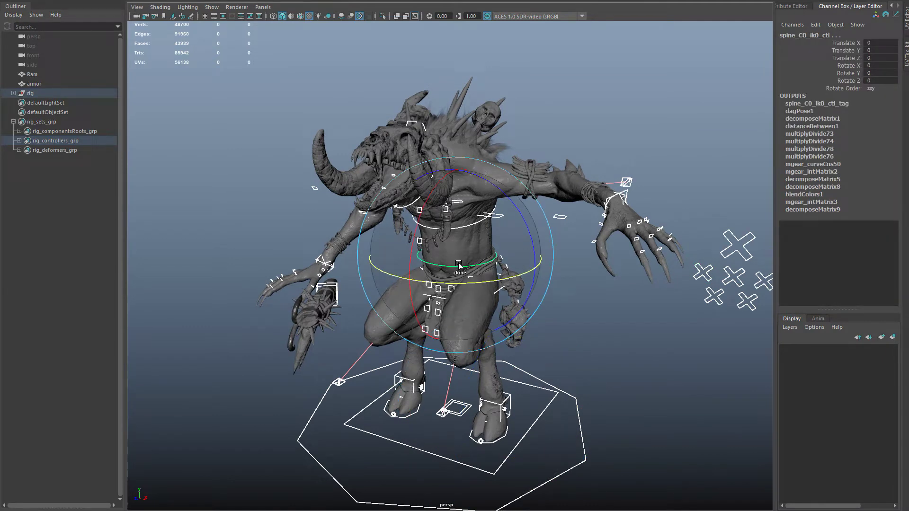
left_click_drag(845, 43, 883, 80)
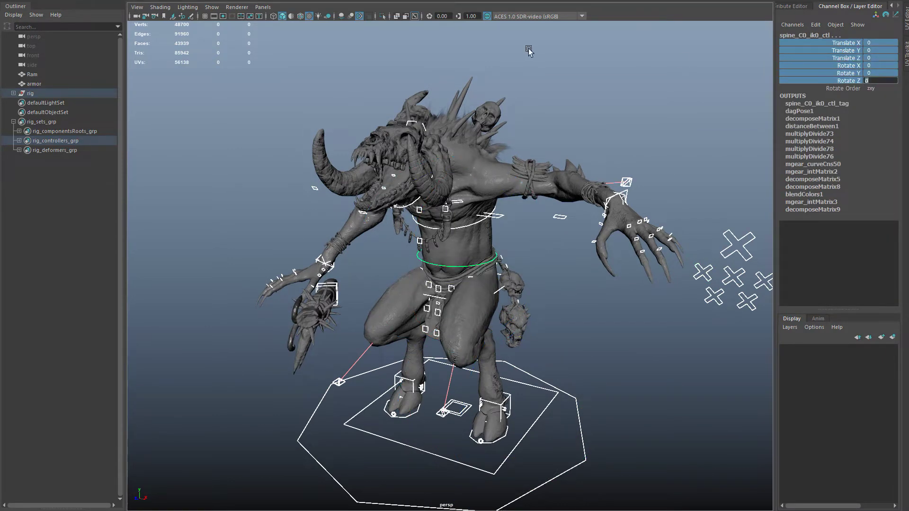
key("Return")
right_click_drag(528, 51, 483, 55, "alt")
left_click_drag(544, 147, 644, 154, "alt")
left_click(646, 154)
left_click(645, 153)
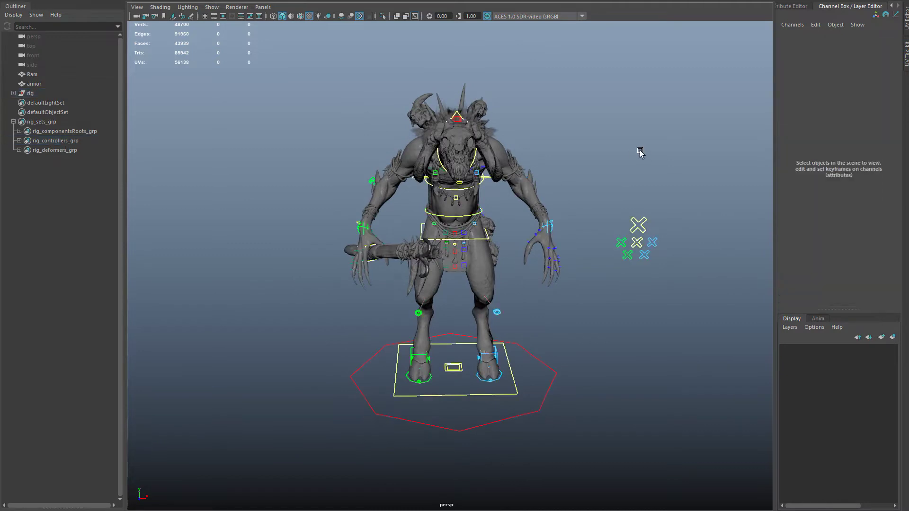
Try scrubbing the Fk/Ik Blend on the left arm and left leg settings controls, returning each to 1.
left_click(650, 243)
left_click(840, 66)
middle_click_drag(731, 102, 756, 107)
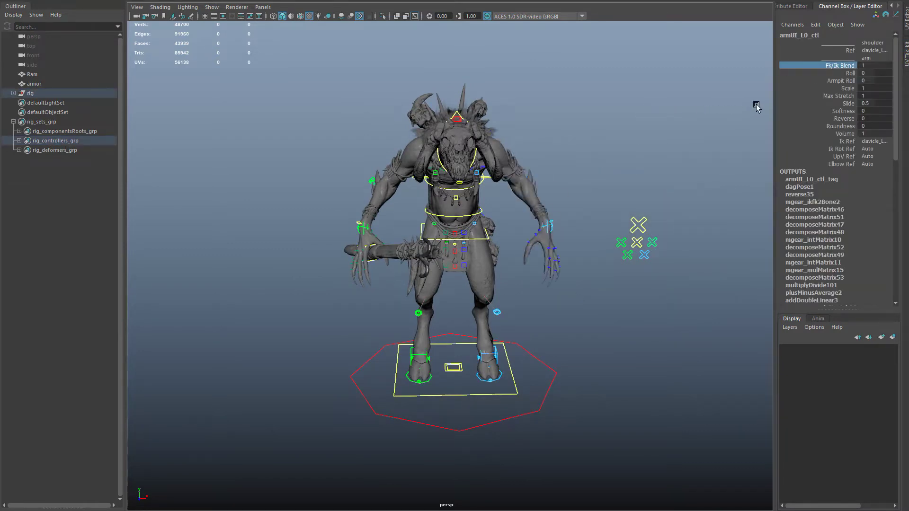
left_click(640, 255)
left_click(838, 51)
middle_click_drag(724, 99, 708, 115)
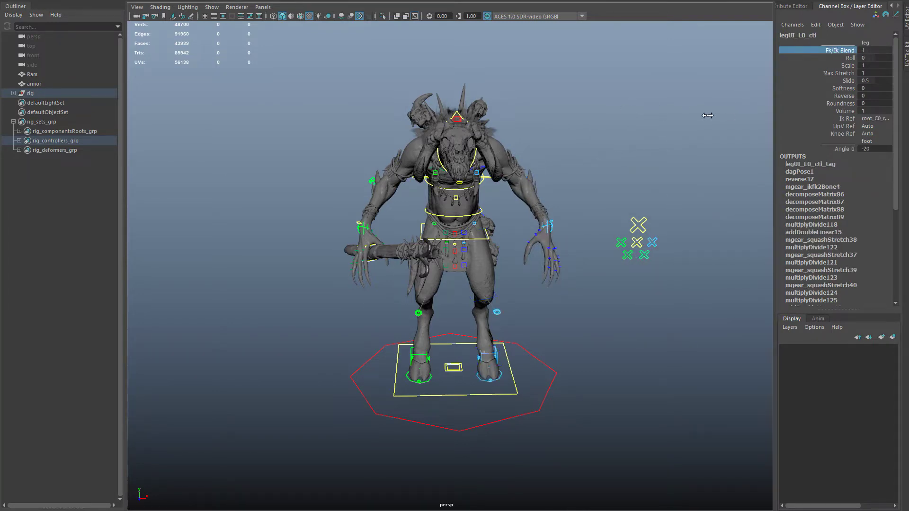
Set Max Stretch to 1.5 on the left arm's settings control.
left_click_drag(705, 194, 669, 221, "alt")
left_click(643, 253)
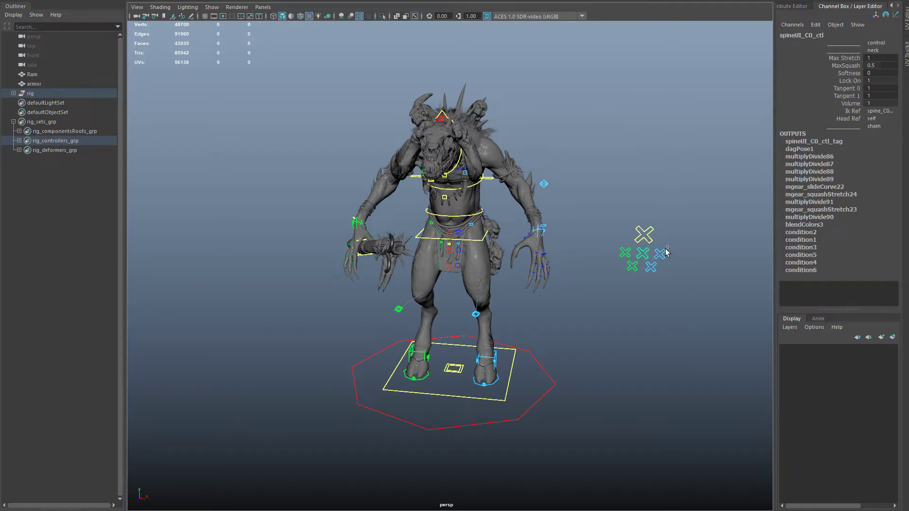
left_click(663, 252)
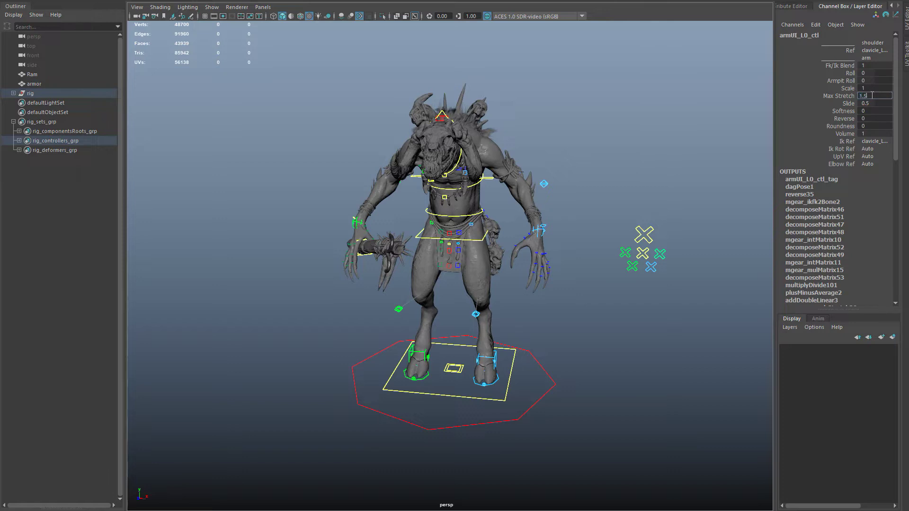
scroll(585, 227, "up", 5)
mouse_move(638, 197)
left_mouse_down("alt")
mouse_move(623, 213)
mouse_move(643, 212)
mouse_move(631, 212)
left_mouse_up("alt")
scroll(618, 213, "up", 4)
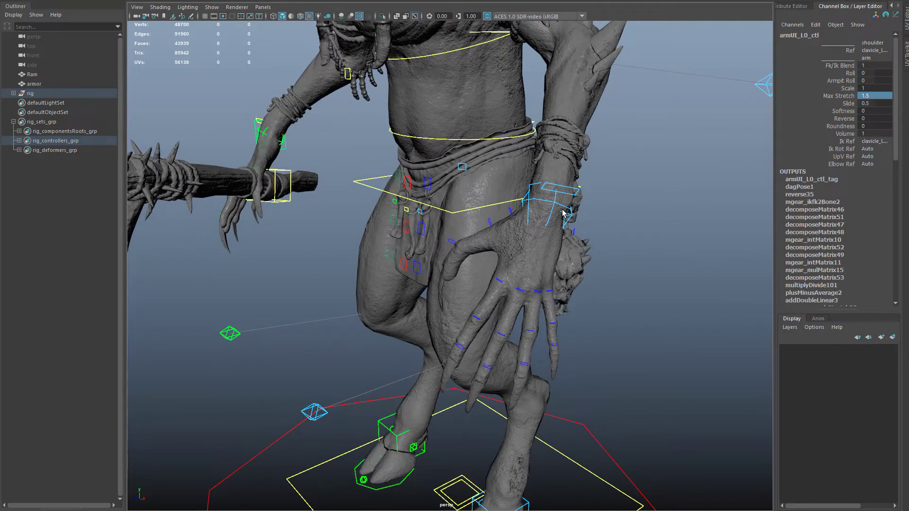
scroll(564, 213, "down", 8)
left_click_drag(563, 212, 620, 211, "alt")
scroll(590, 224, "up", 2)
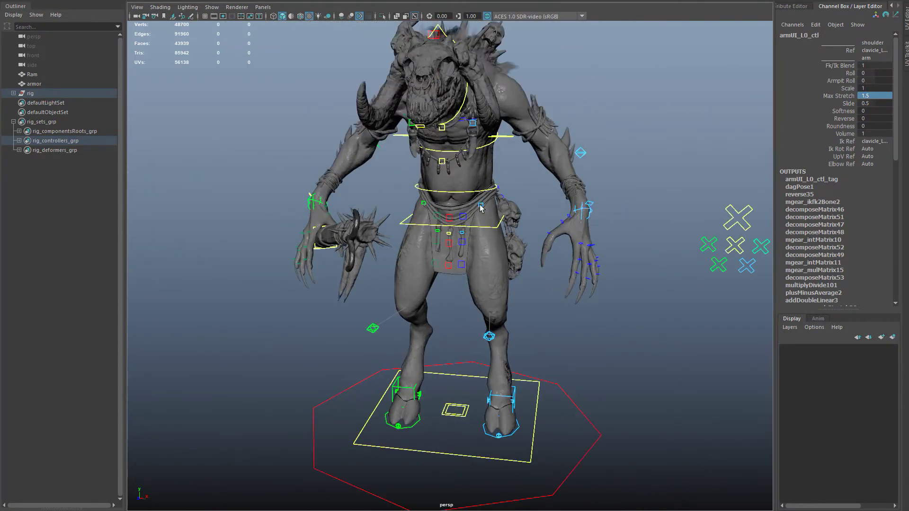
Open the Max Stretch value of the right arm's settings control for editing.
left_click(709, 245)
double_click(863, 95)
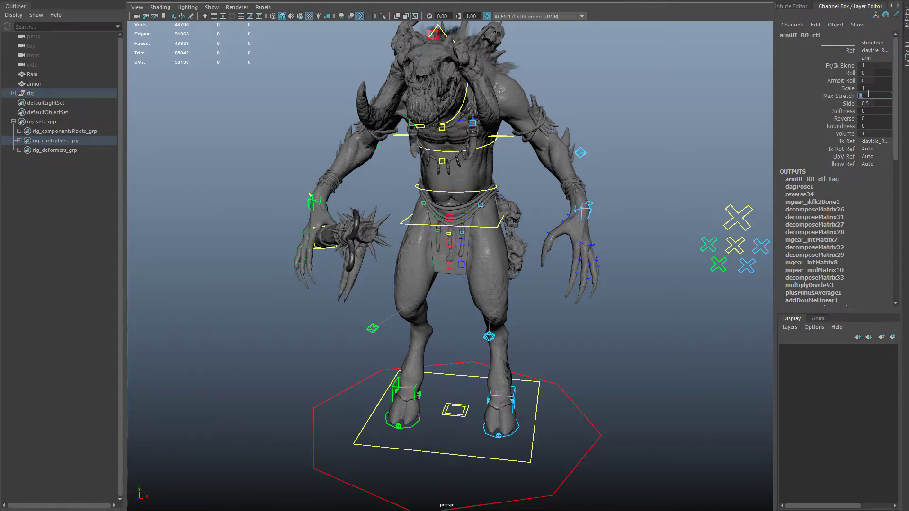
Try pulling the right hand's IK control away from the body to test the arm stretch, and undo the move.
scroll(213, 191, "up", 2)
left_click_drag(213, 193, 374, 222, "alt")
left_click(379, 225)
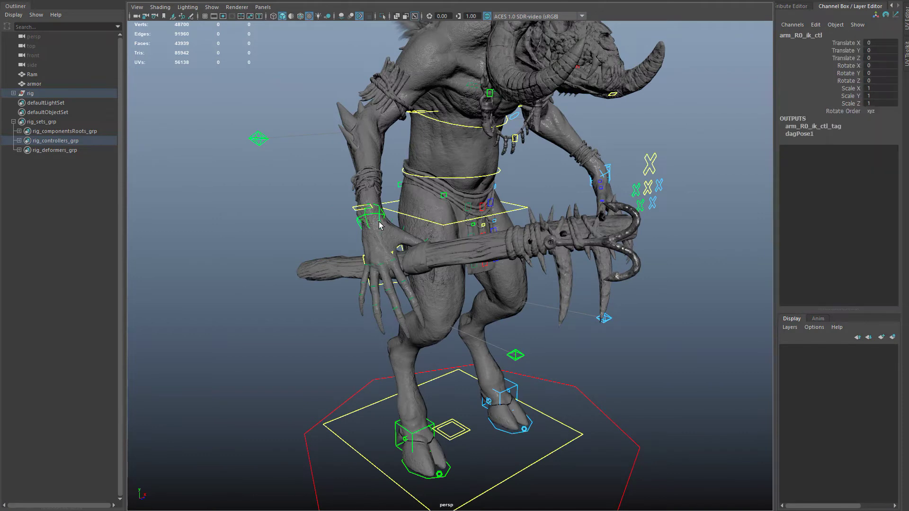
key("w")
left_click_drag(368, 217, 264, 307)
key("ctrl+z")
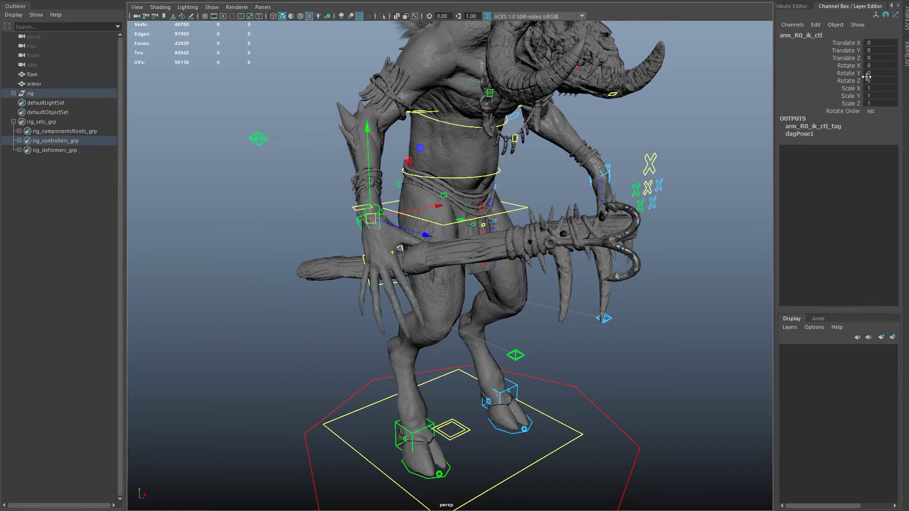
Return to the right arm's settings control and open its Max Stretch again, undoing the stray selection made after it.
left_click(638, 190)
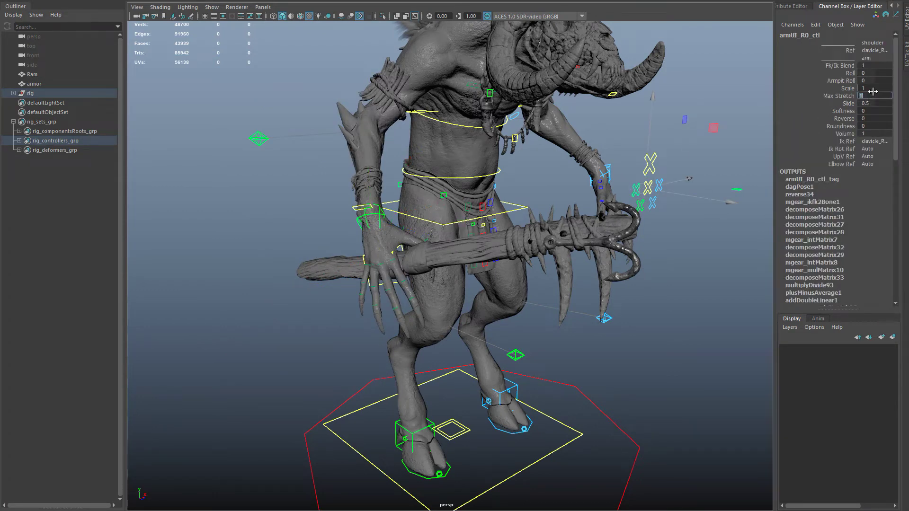
left_click_drag(422, 160, 247, 266, "alt")
left_click(286, 200)
key("ctrl+z")
middle_click_drag(732, 213, 580, 199, "alt")
Examine the Ik Ref, Ik Rot Ref, UpV Ref and Elbow Ref options on the left arm's settings control.
left_click(653, 222)
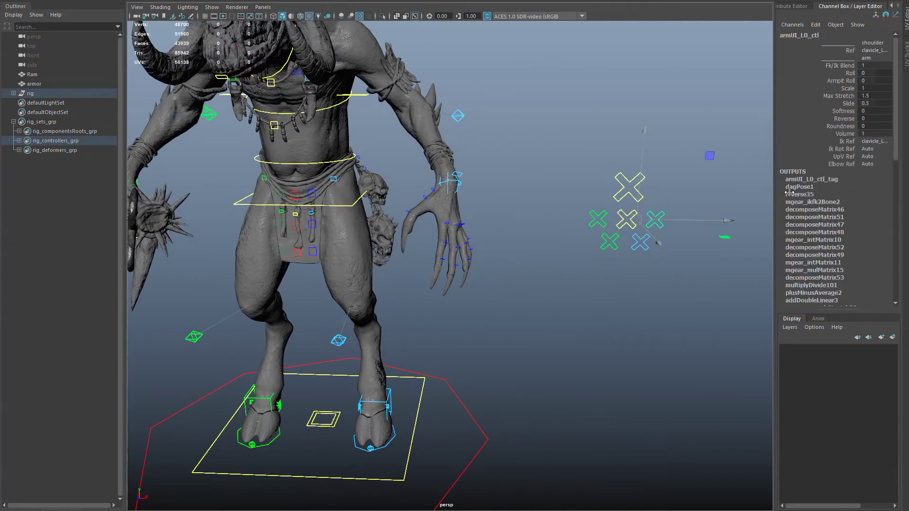
left_click(879, 140)
left_click(881, 150)
left_click(875, 149)
left_click(875, 158)
left_click(873, 157)
left_click(874, 157)
left_click(870, 164)
left_click(869, 164)
Check the face settings control and examine the Ik Ref and Head Ref options on the spine settings control.
left_click(587, 188)
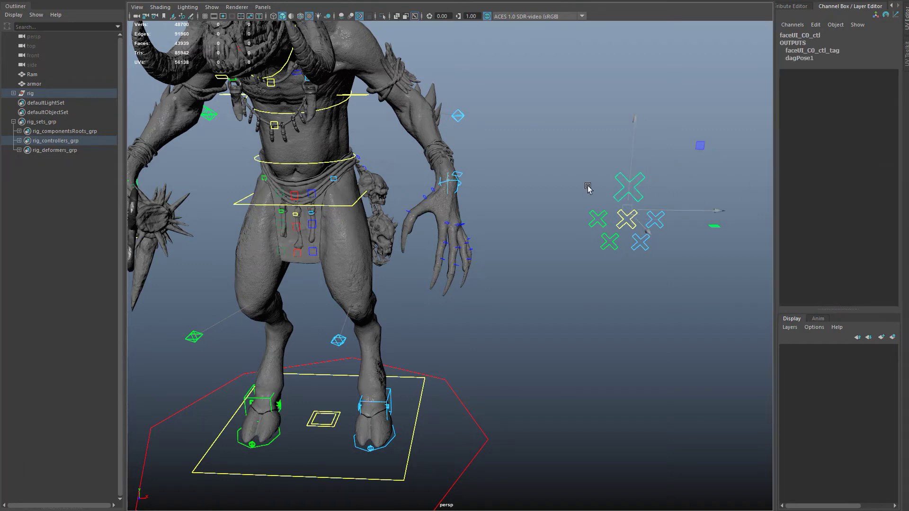
left_click(626, 224)
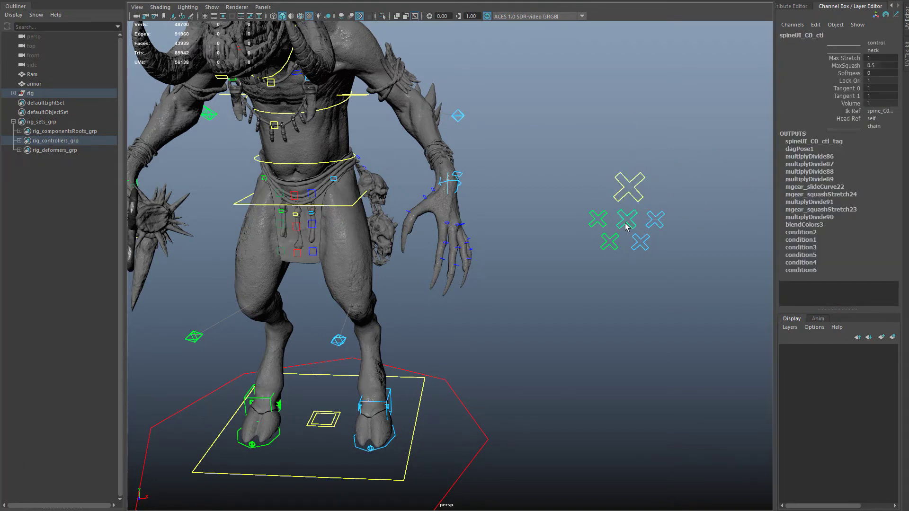
left_click(886, 111)
left_click(884, 110)
left_click(877, 118)
left_click(713, 243)
Examine the Ik Ref, UpV Ref and Knee Ref options and the foot section on the left leg's settings control.
left_click_drag(643, 241, 640, 240)
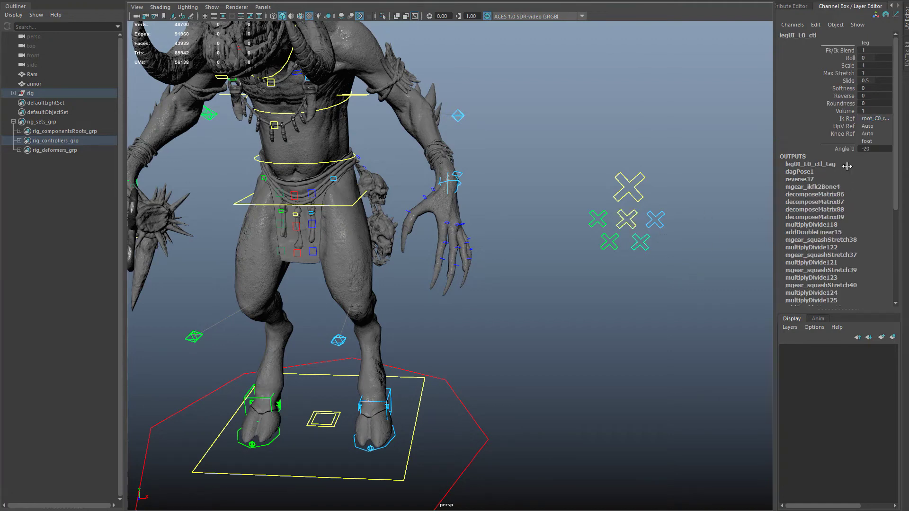
left_click(872, 119)
left_click(872, 121)
left_click(873, 134)
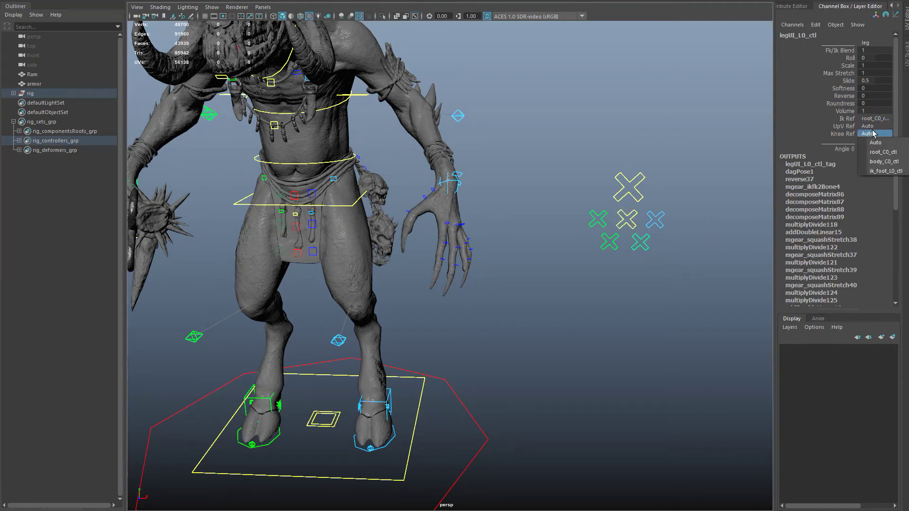
left_click(872, 133)
left_click(872, 132)
left_click(872, 133)
left_click(873, 141)
type("foo")
left_click(870, 141)
Try rotating the left arm's roll control behind the elbow to about -6.8 in X, and undo the rotation.
right_click_drag(573, 217, 462, 188, "alt")
left_click_drag(461, 188, 718, 186, "alt")
scroll(485, 215, "up", 6)
scroll(485, 216, "up", 4)
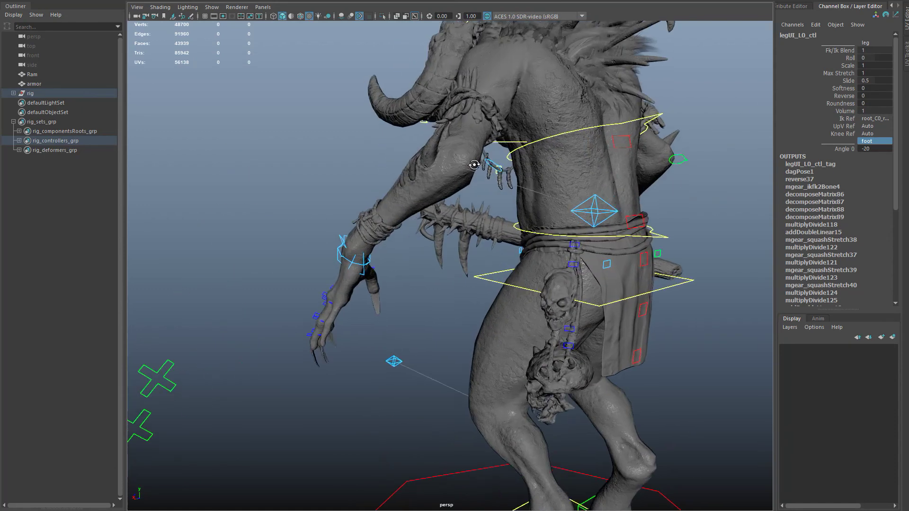
left_click(494, 169)
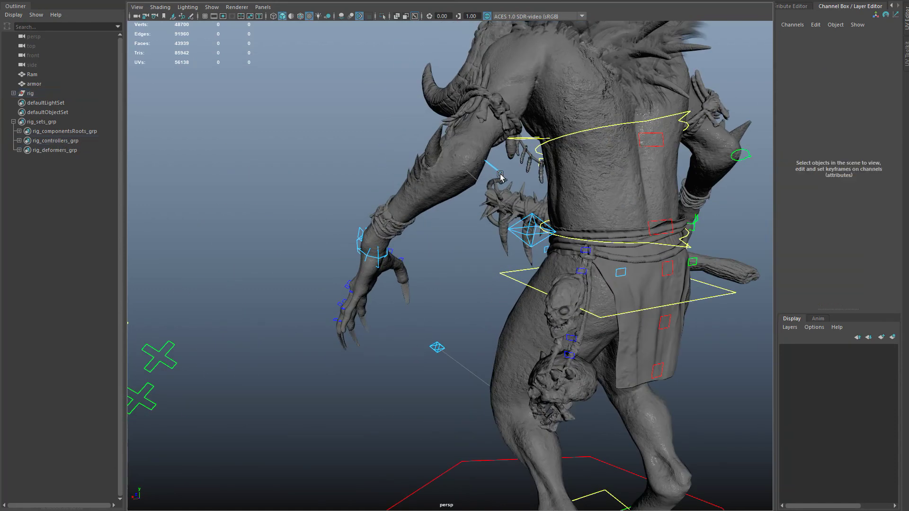
left_click(500, 176)
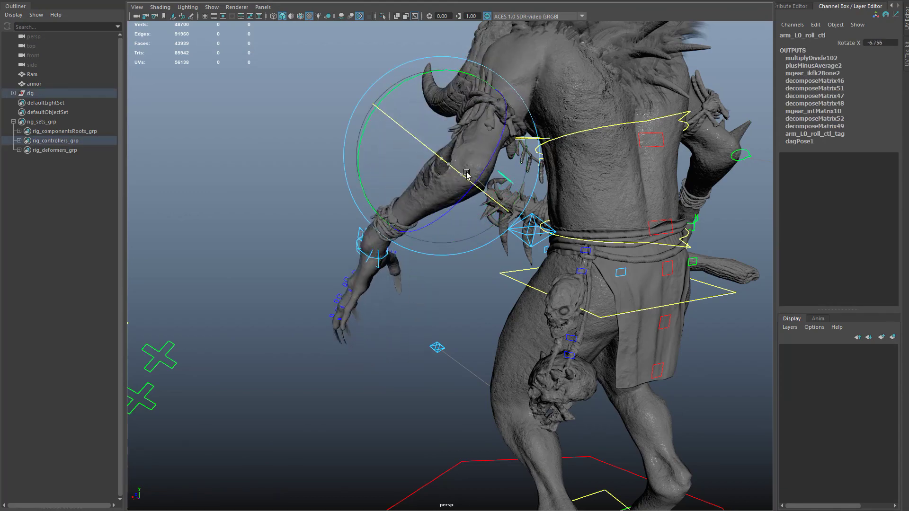
key("ctrl+z")
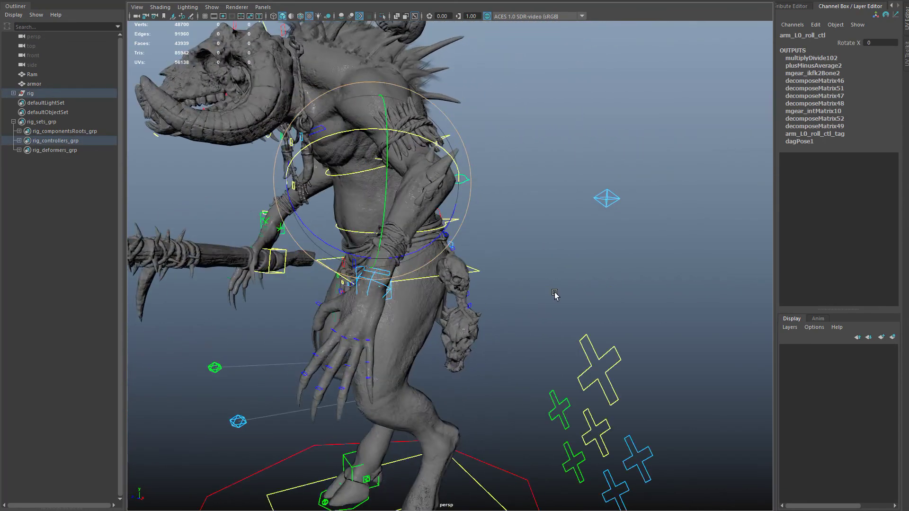